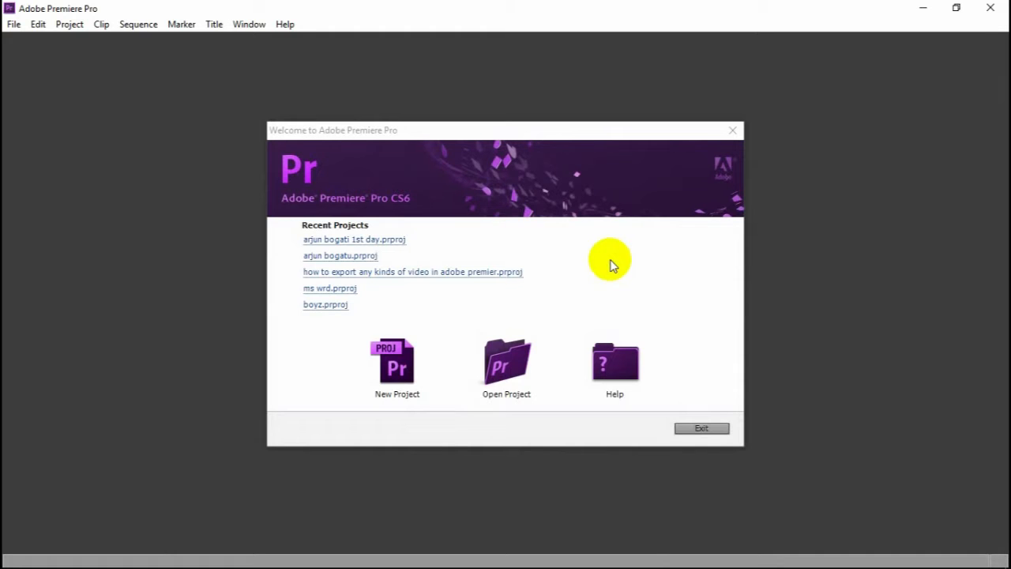
# - Create a new project named export, saved on the Desktop
pyautogui.click(396, 364)
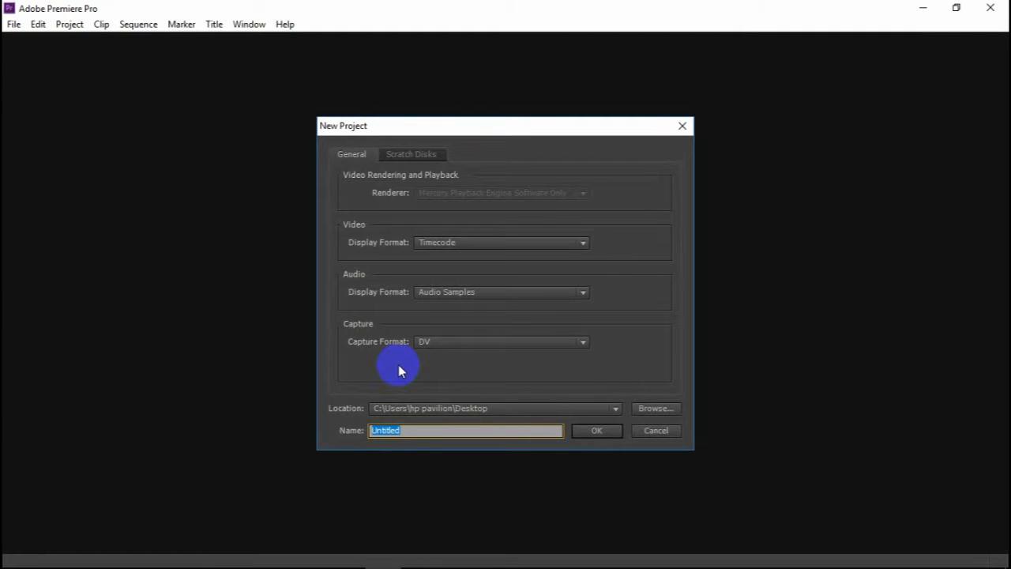
pyautogui.write('export')
pyautogui.press('Return')
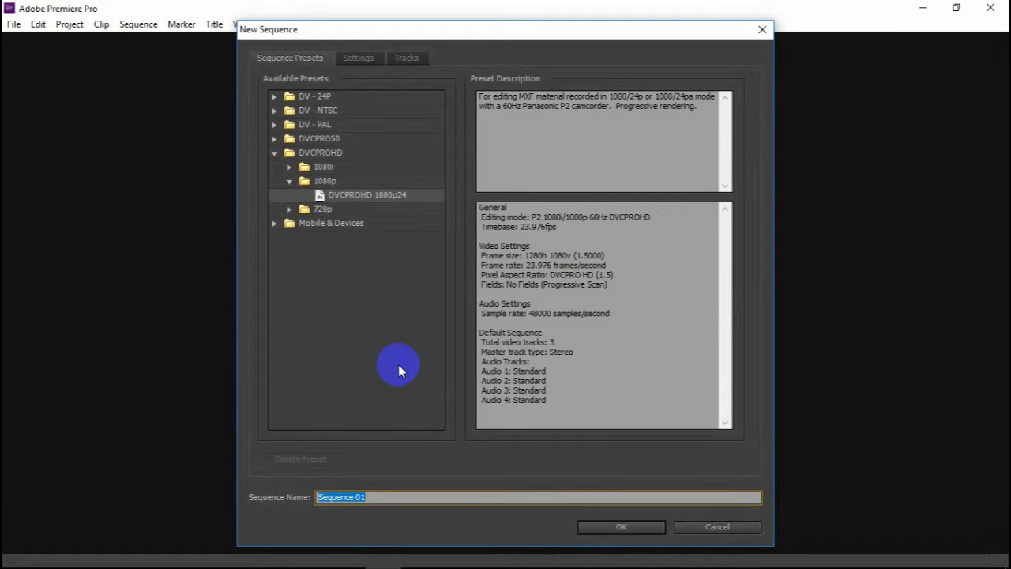
# - Create the project's sequence from the DVCPROHD 1080p24 preset and name it from premier
pyautogui.write('from premier')
pyautogui.press('Return')
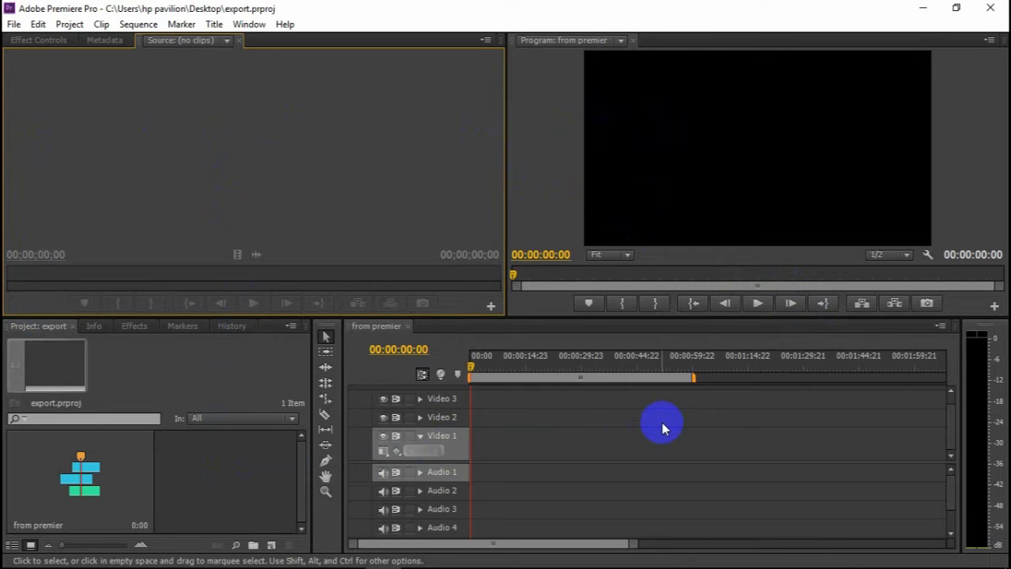
pyautogui.click(42, 44)
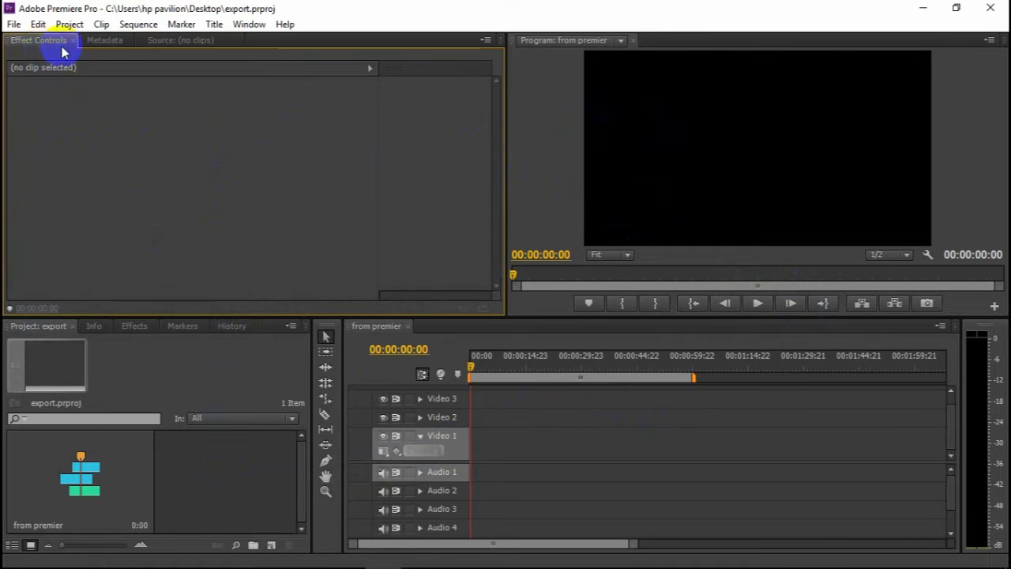
pyautogui.click(106, 41)
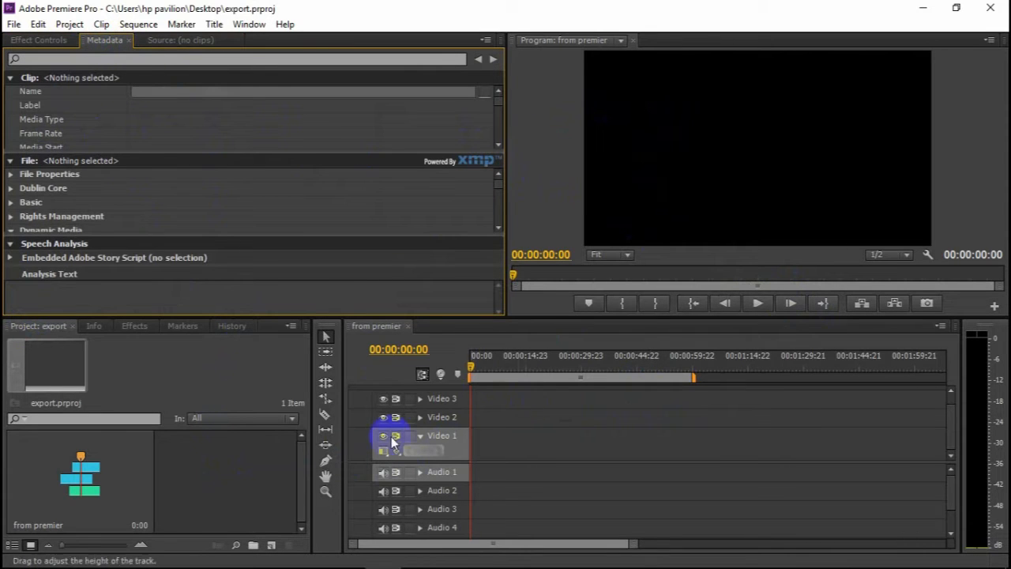
# - Import the video CHARACTER RIGGING IN MAYA (part-1 of 4) in hindi.mp4 from the Desktop into the project
pyautogui.doubleClick(241, 477)
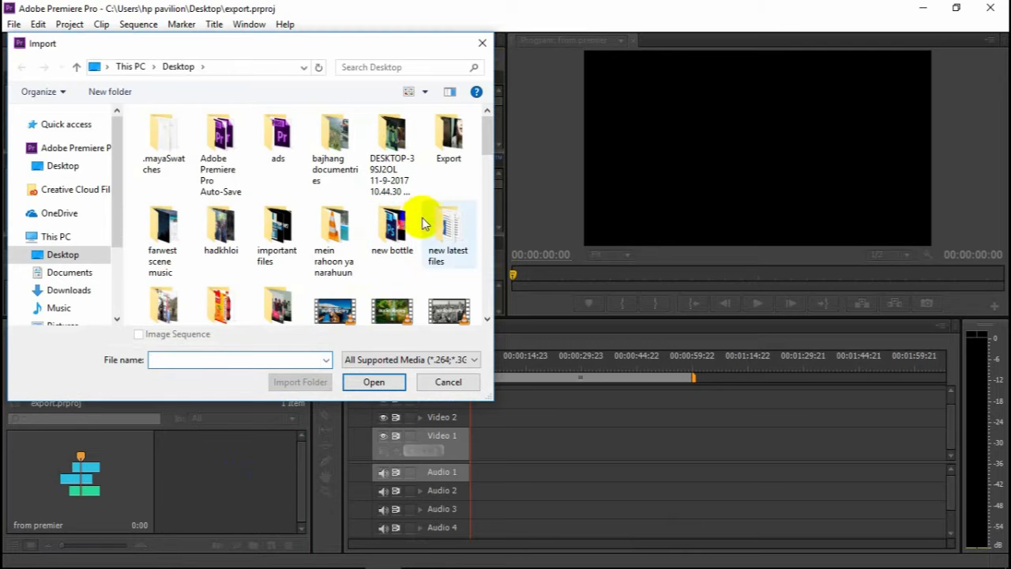
pyautogui.scroll(-3, 431, 227)
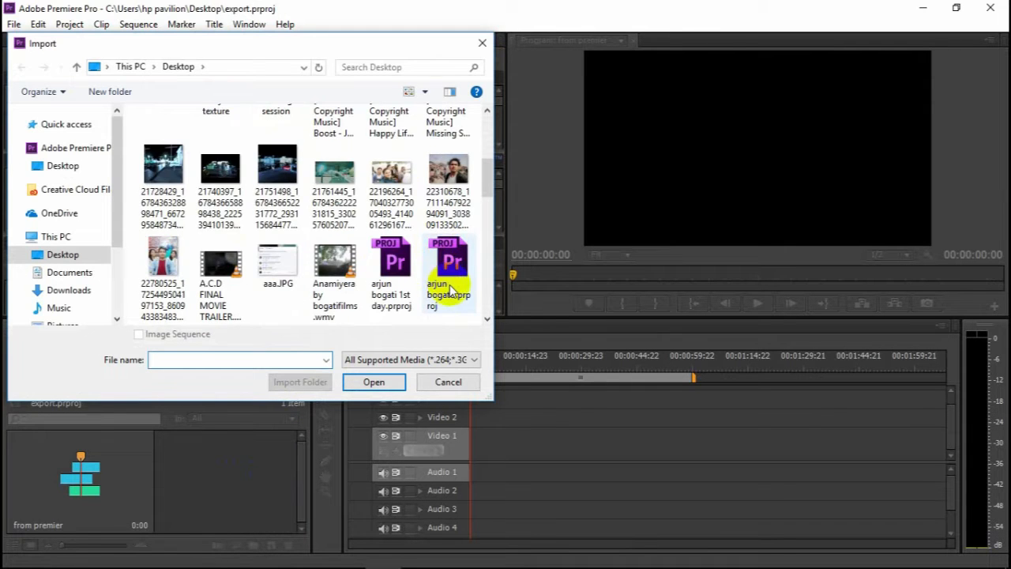
pyautogui.scroll(1, 395, 261)
pyautogui.moveTo(484, 163); pyautogui.dragTo(486, 223)
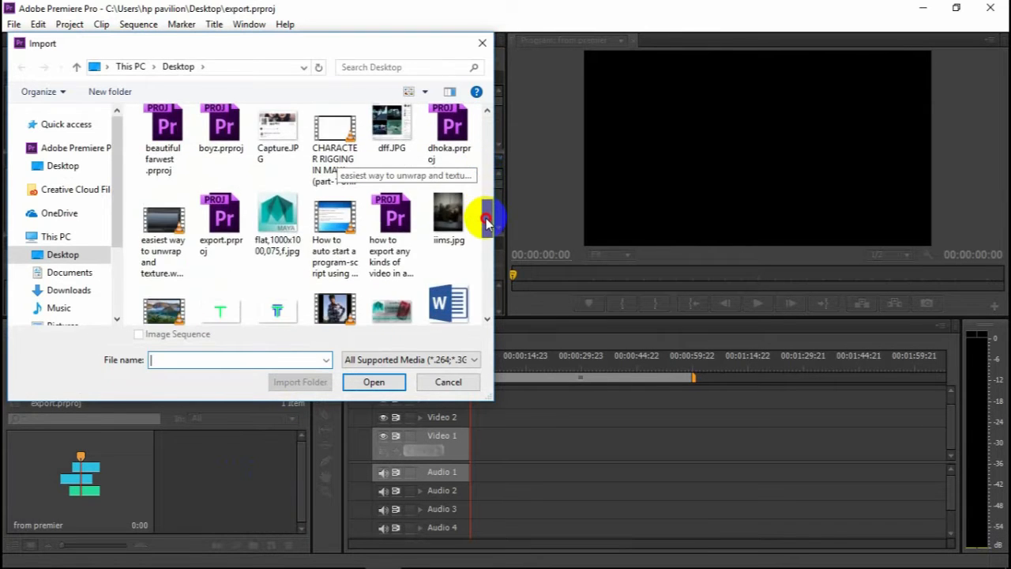
pyautogui.doubleClick(348, 142)
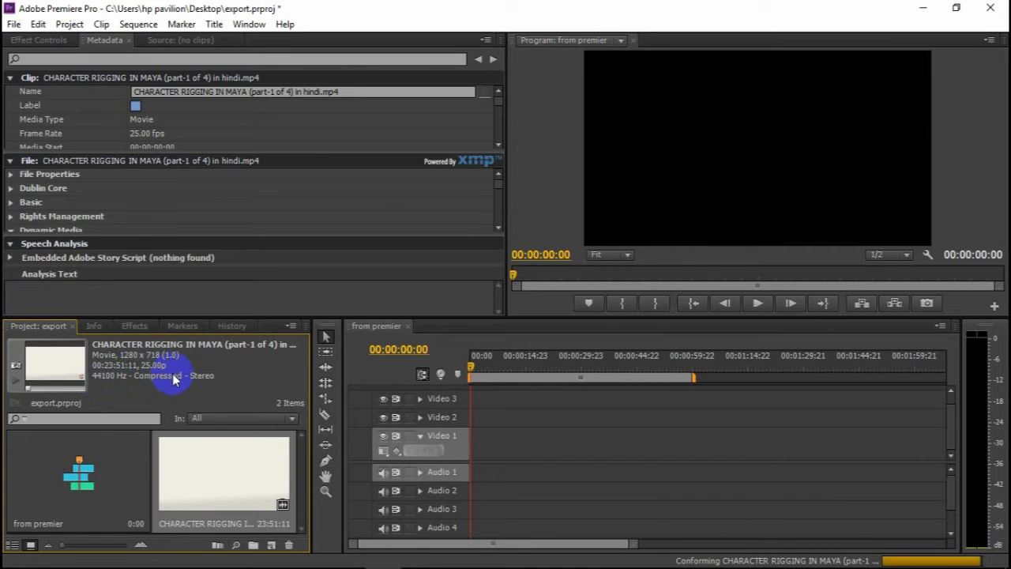
# - Create a new sequence from the imported Maya rigging clip and place the playhead at 00:08:42:21
pyautogui.moveTo(225, 478); pyautogui.dragTo(271, 544)
pyautogui.moveTo(473, 371); pyautogui.dragTo(542, 370)
pyautogui.press('-')
pyautogui.press('-')
pyautogui.press('-')
pyautogui.press('-')
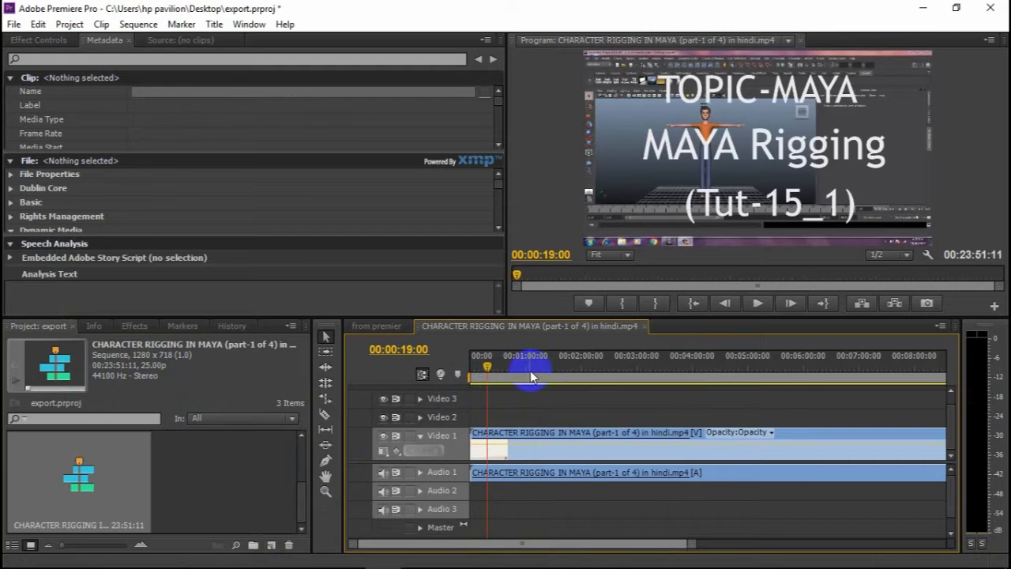
pyautogui.click(593, 371)
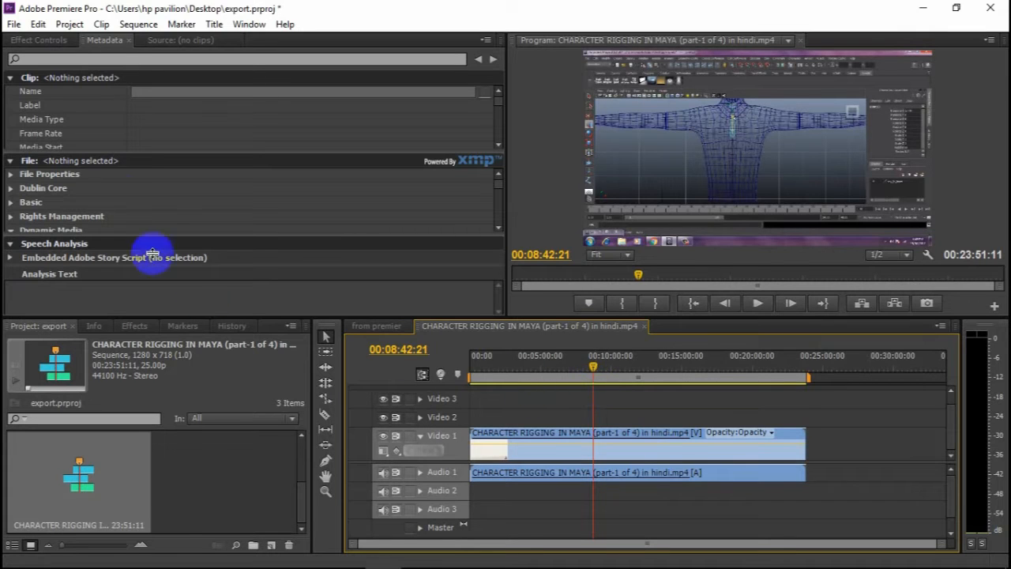
pyautogui.click(14, 24)
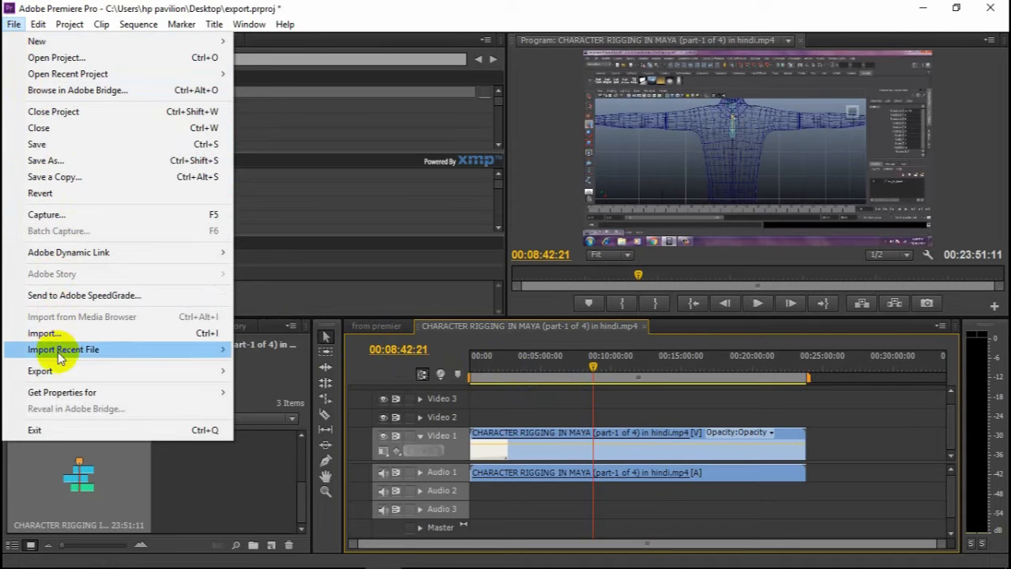
pyautogui.moveTo(139, 377)
pyautogui.click(277, 371)
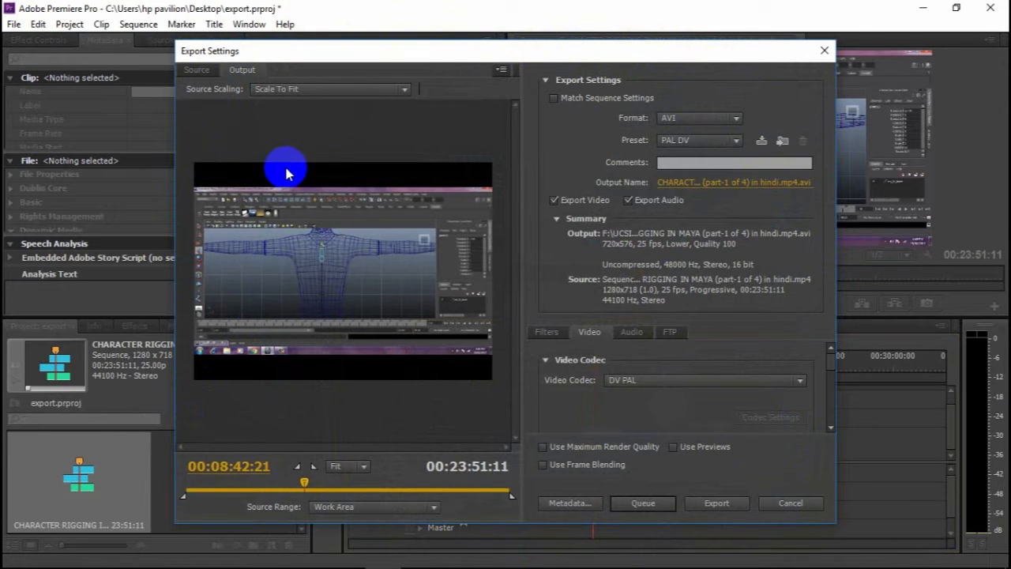
pyautogui.click(824, 53)
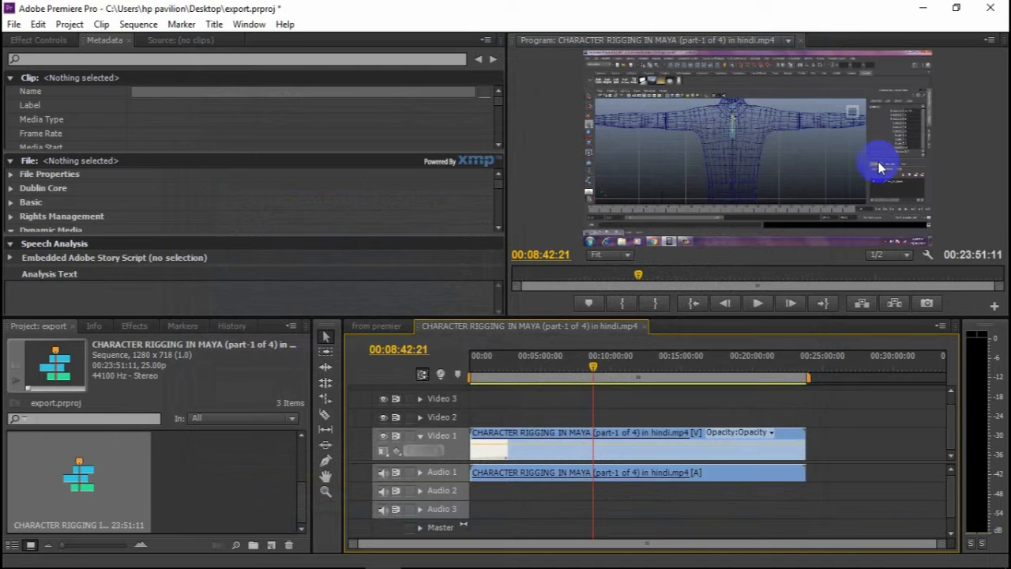
# - Start a media export of the sequence using the H.264 format and the HD 720p 25 preset
pyautogui.hotkey('ctrl', 'm')
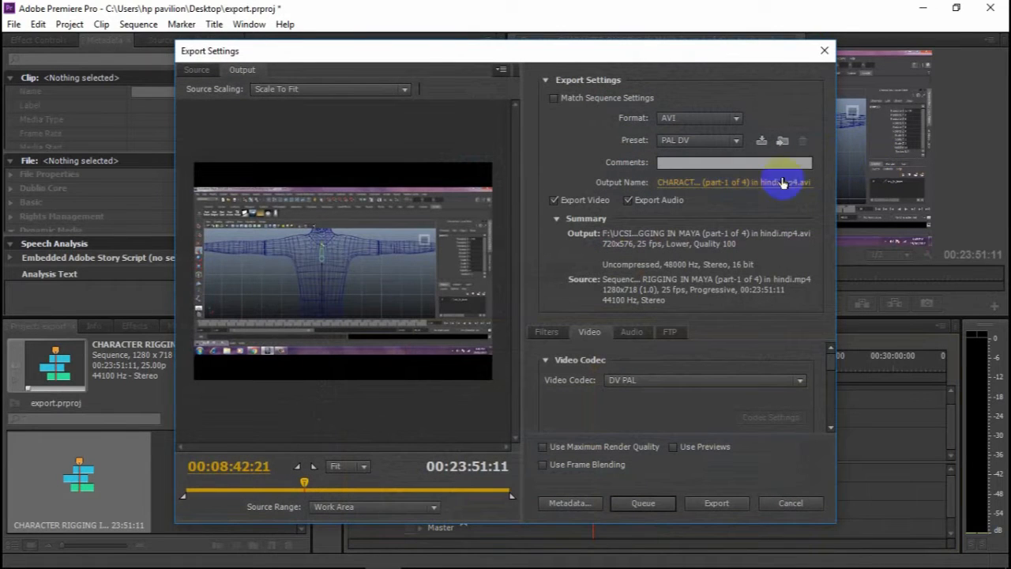
pyautogui.moveTo(589, 53); pyautogui.dragTo(580, 35)
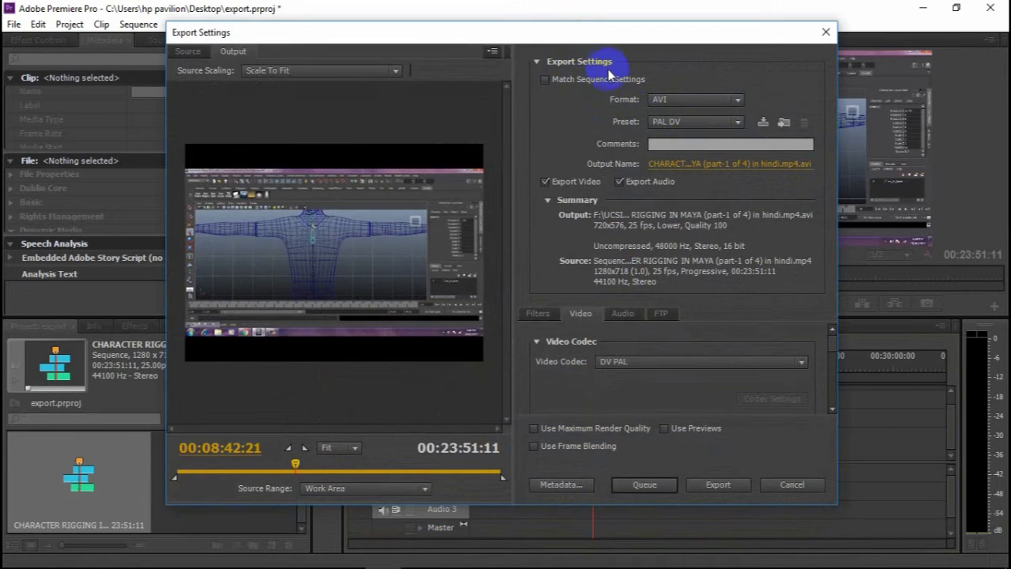
pyautogui.click(683, 101)
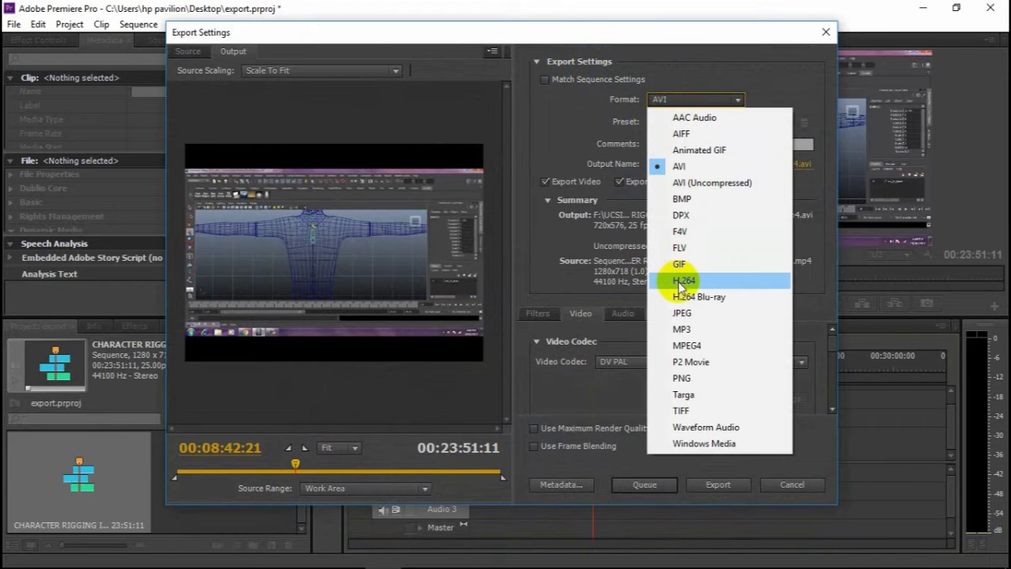
pyautogui.click(682, 284)
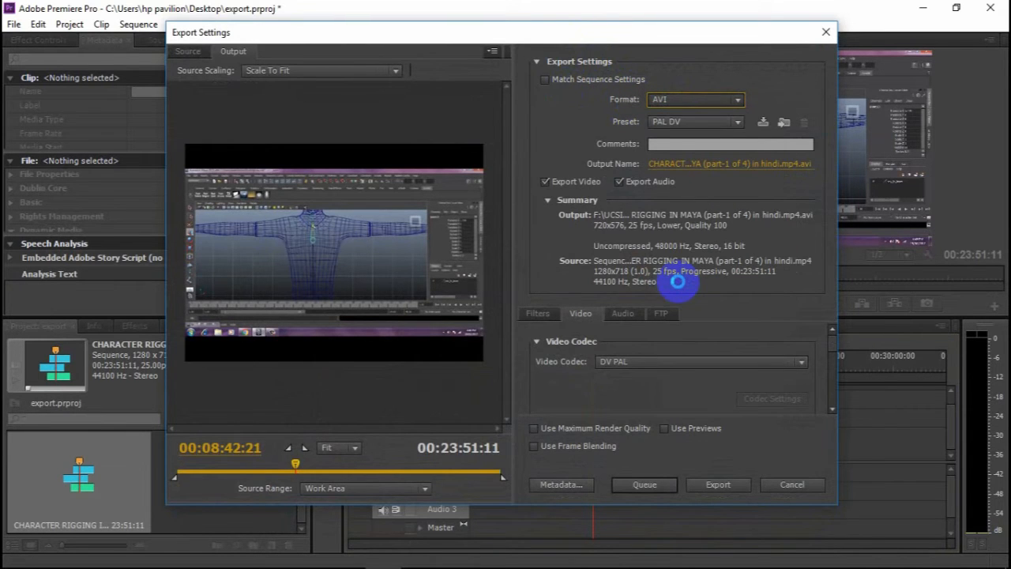
pyautogui.click(689, 122)
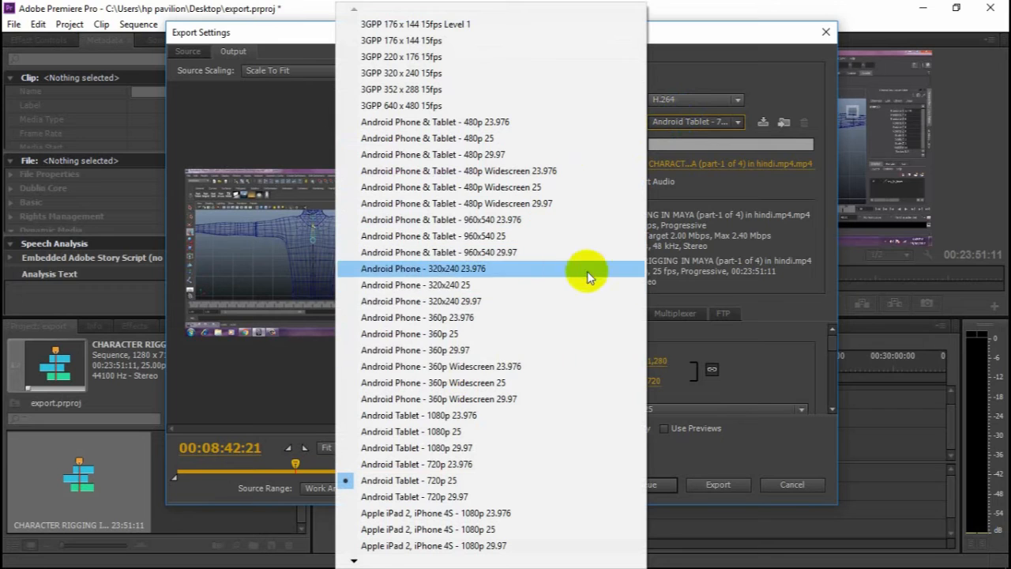
pyautogui.click(355, 560)
pyautogui.moveTo(355, 559); pyautogui.dragTo(355, 559)
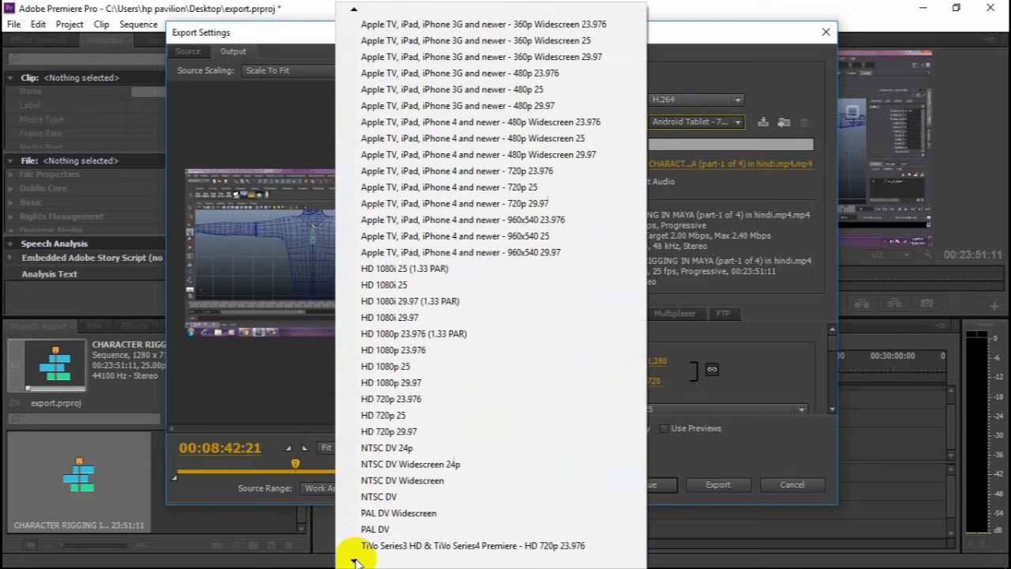
pyautogui.click(394, 419)
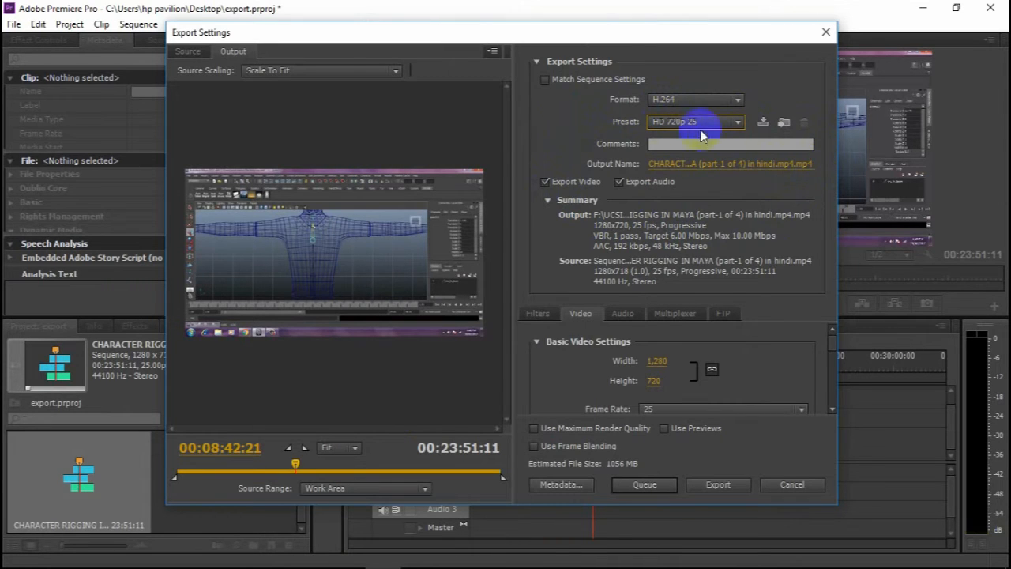
# - Set the export's output file name to how to export my video and its save location to the Desktop
pyautogui.click(685, 167)
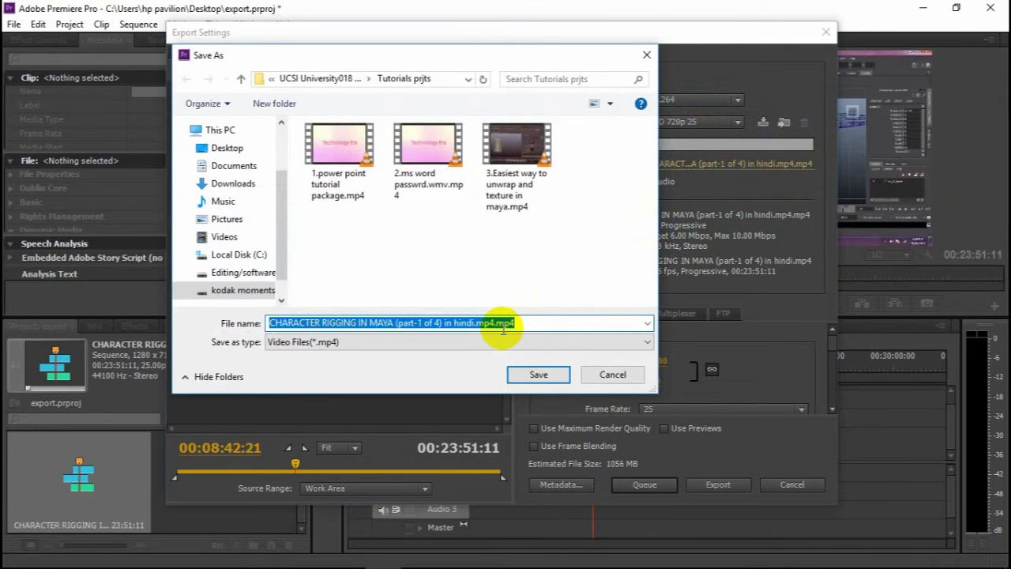
pyautogui.write('hwop to ex')
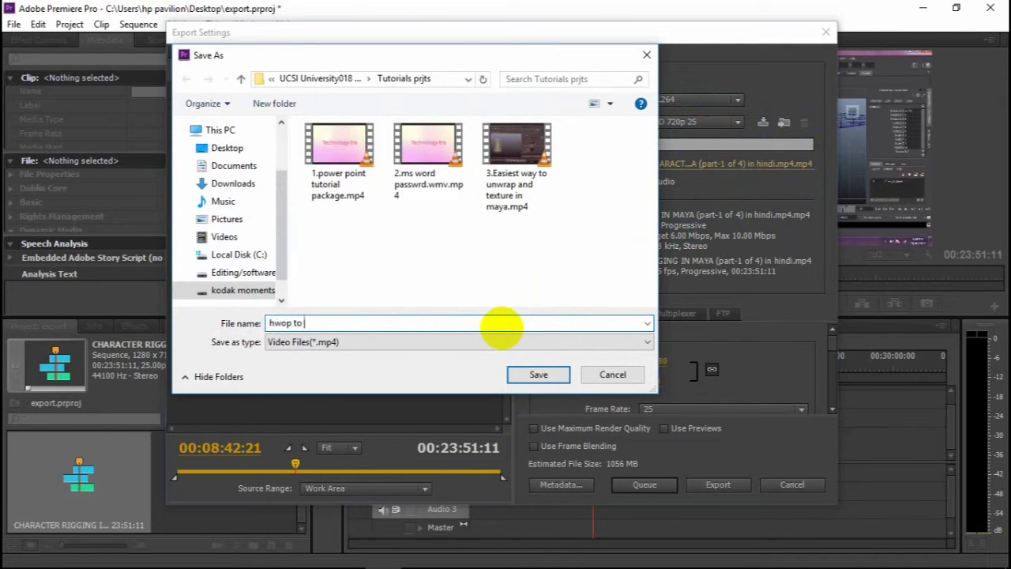
pyautogui.press('BackSpace')
pyautogui.press('BackSpace')
pyautogui.press('BackSpace')
pyautogui.press('BackSpace')
pyautogui.press('BackSpace')
pyautogui.press('BackSpace')
pyautogui.press('BackSpace')
pyautogui.press('BackSpace')
pyautogui.press('BackSpace')
pyautogui.write('how to export my cv')
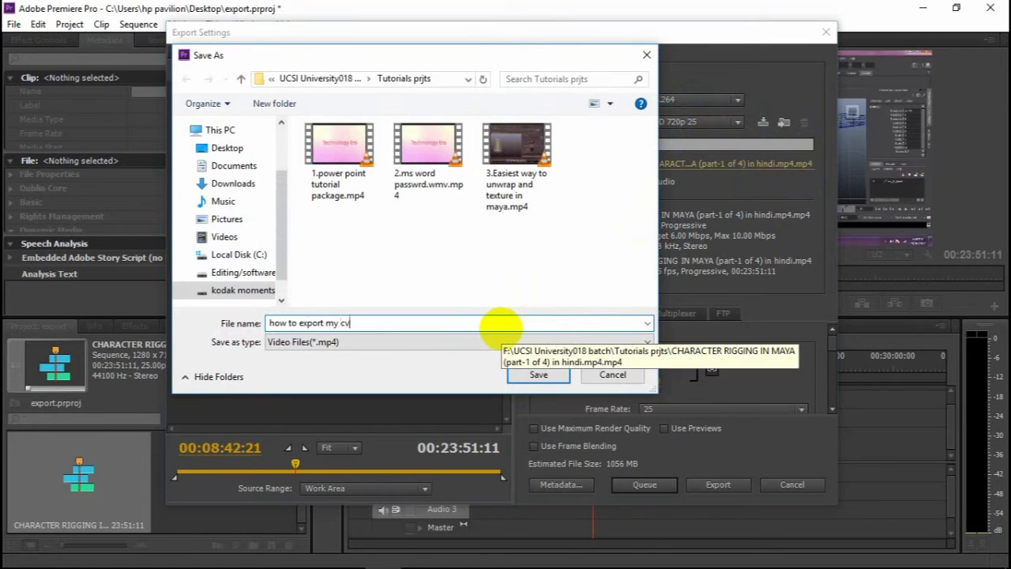
pyautogui.press('BackSpace')
pyautogui.press('BackSpace')
pyautogui.write('video')
pyautogui.click(239, 149)
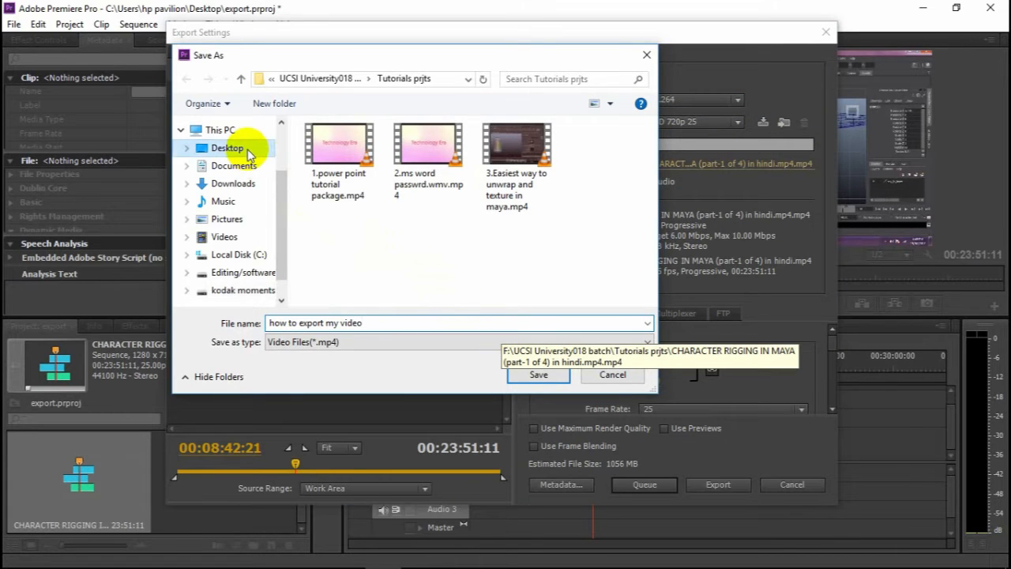
pyautogui.click(532, 376)
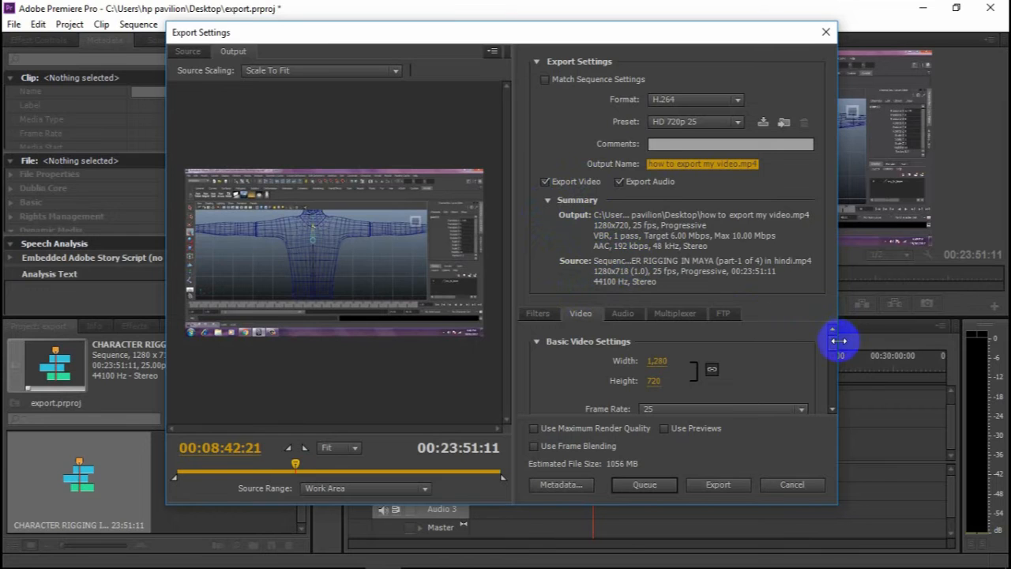
# - Review the export's video settings: frame size, field order, pixel aspect, TV standard, profile, level and bitrate encoding
pyautogui.moveTo(833, 342); pyautogui.dragTo(834, 344)
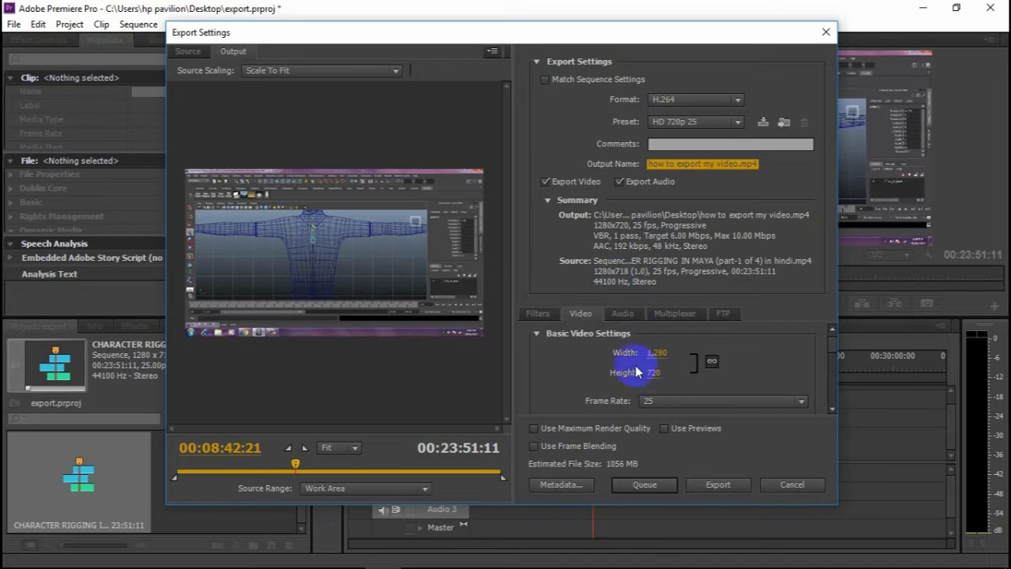
pyautogui.moveTo(833, 346); pyautogui.dragTo(835, 356)
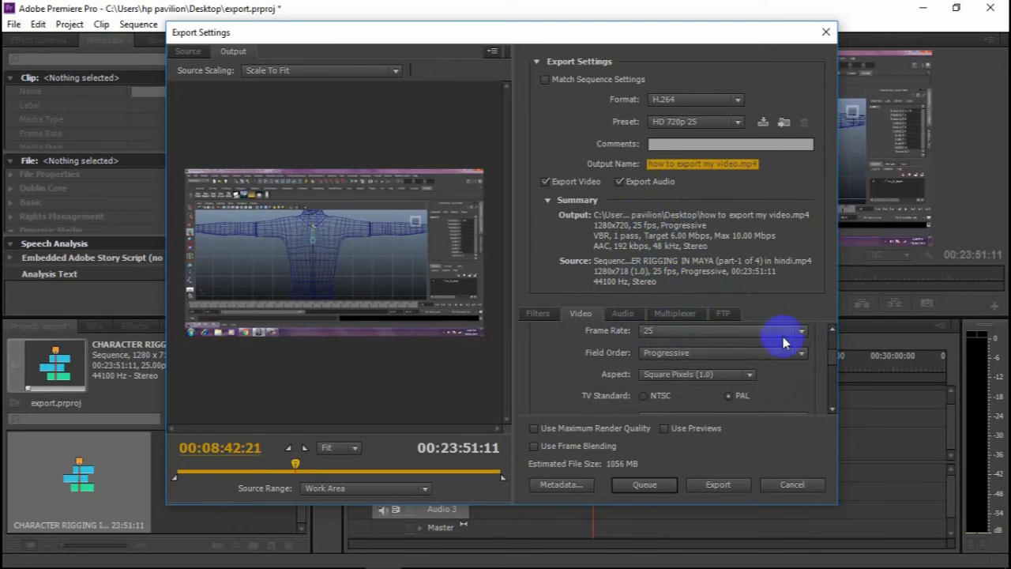
pyautogui.click(677, 354)
pyautogui.click(670, 368)
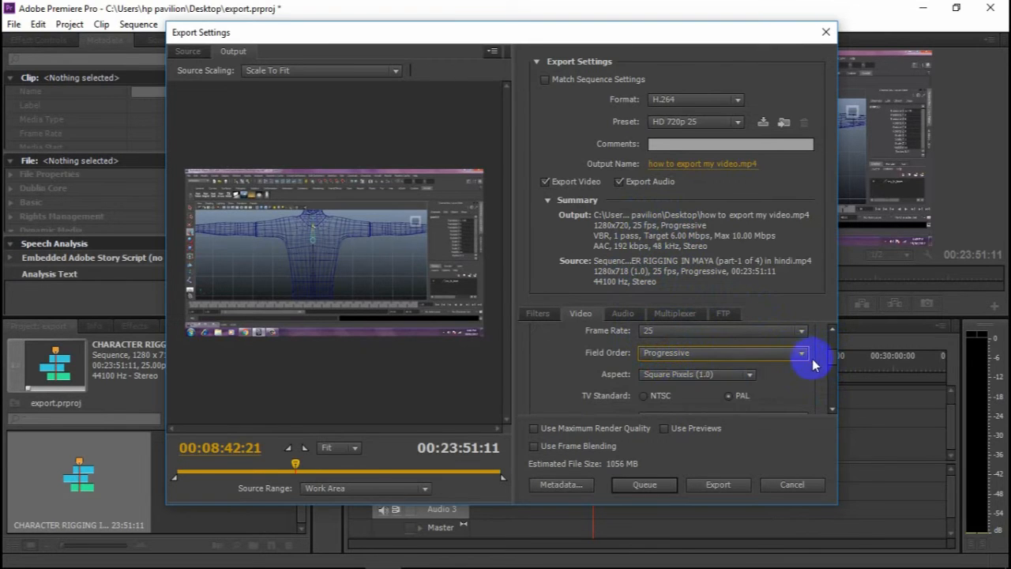
pyautogui.scroll(-1, 834, 347)
pyautogui.click(702, 348)
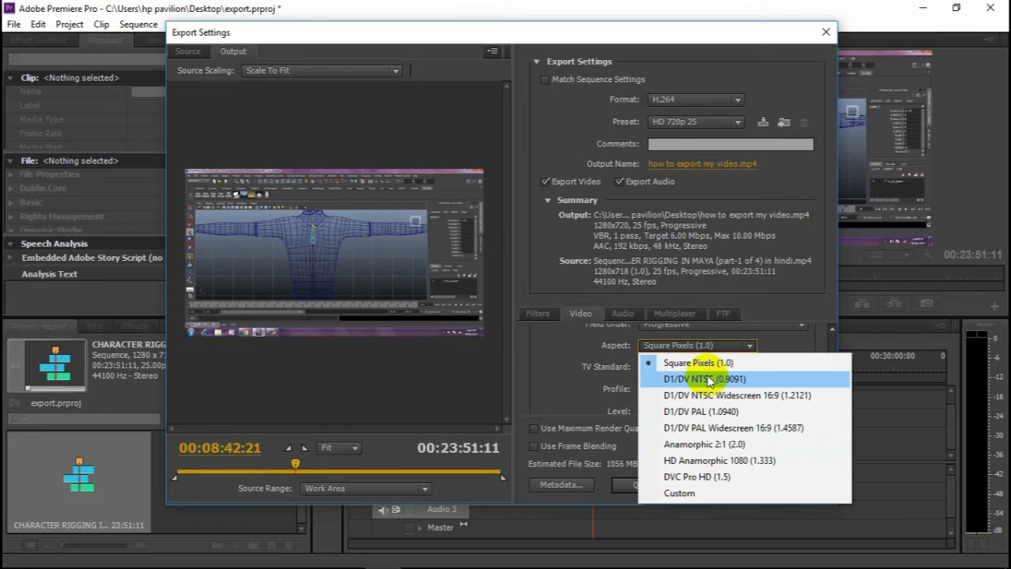
pyautogui.click(777, 345)
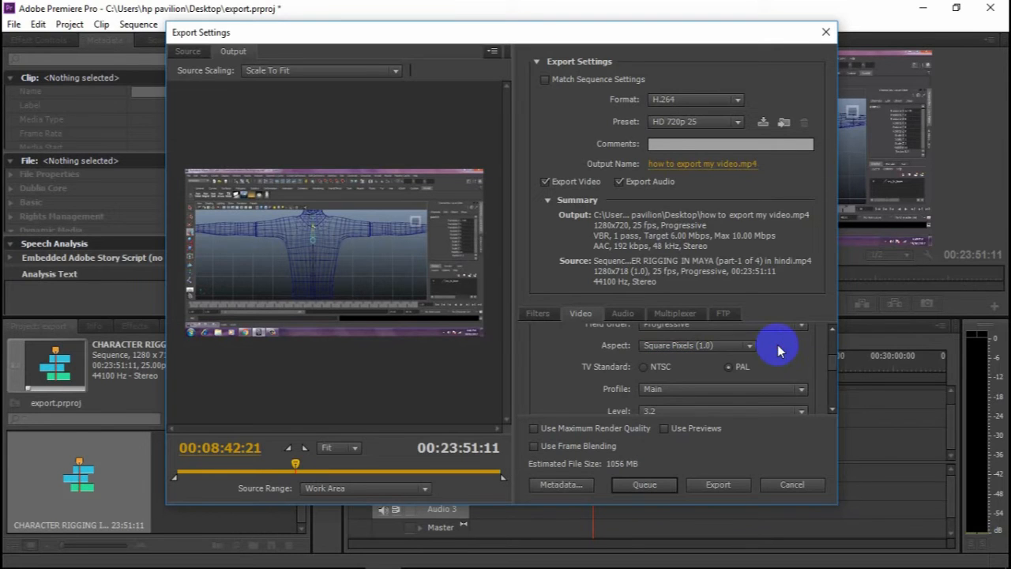
pyautogui.scroll(-1, 833, 356)
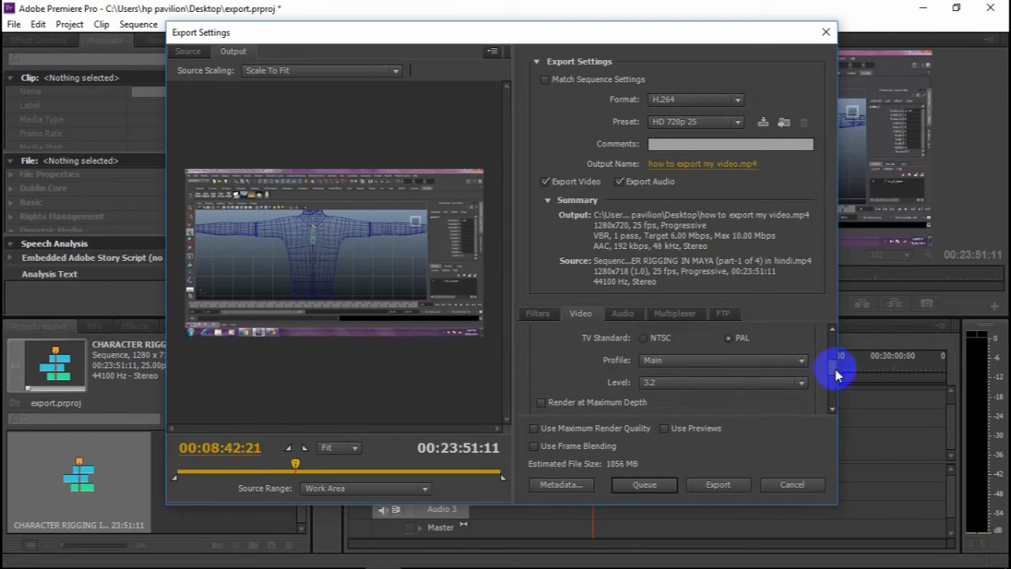
pyautogui.click(703, 360)
pyautogui.click(681, 393)
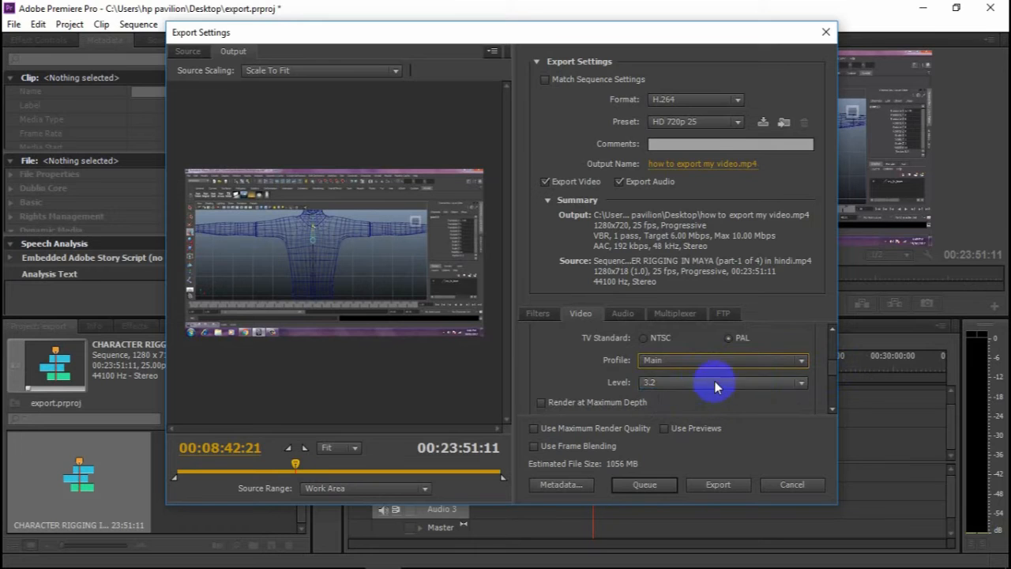
pyautogui.click(714, 382)
pyautogui.click(676, 285)
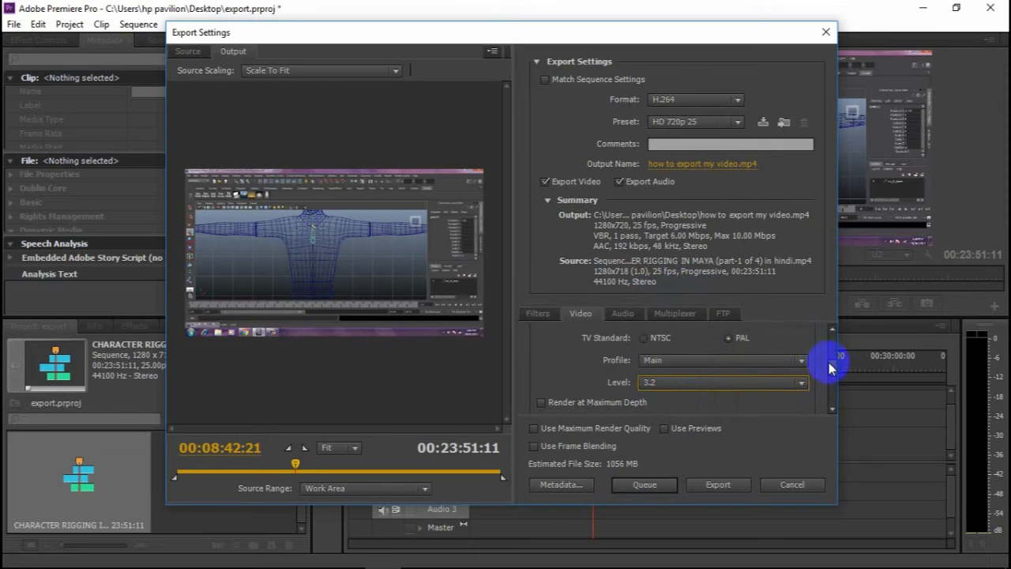
pyautogui.scroll(-2, 831, 367)
pyautogui.scroll(-1, 833, 379)
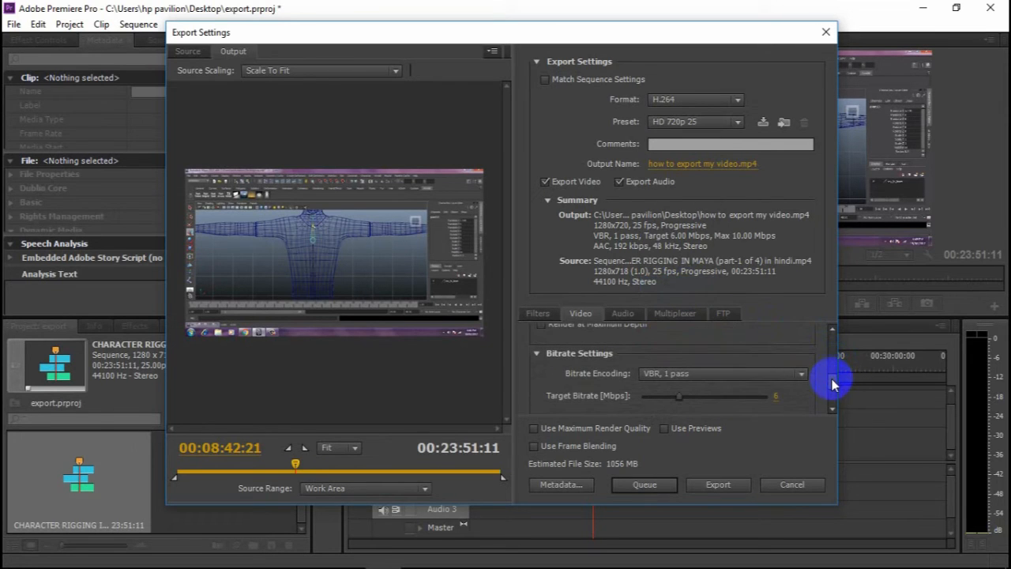
# - Set the export's video bitrate encoding to VBR, 1 pass with a maximum bitrate of 8 Mbps
pyautogui.click(668, 374)
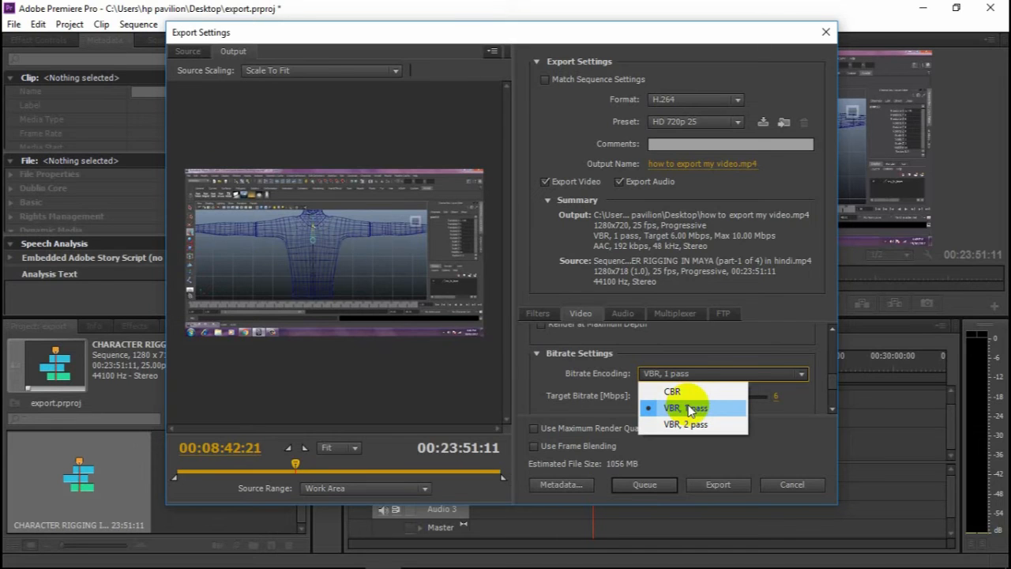
pyautogui.click(690, 409)
pyautogui.scroll(-1, 790, 388)
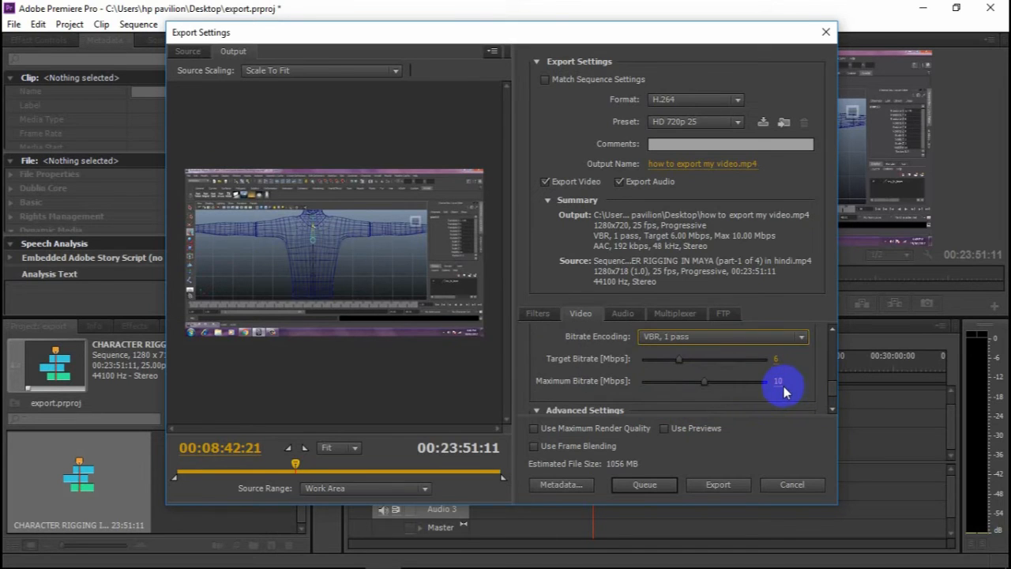
pyautogui.click(778, 382)
pyautogui.write('8')
pyautogui.press('Return')
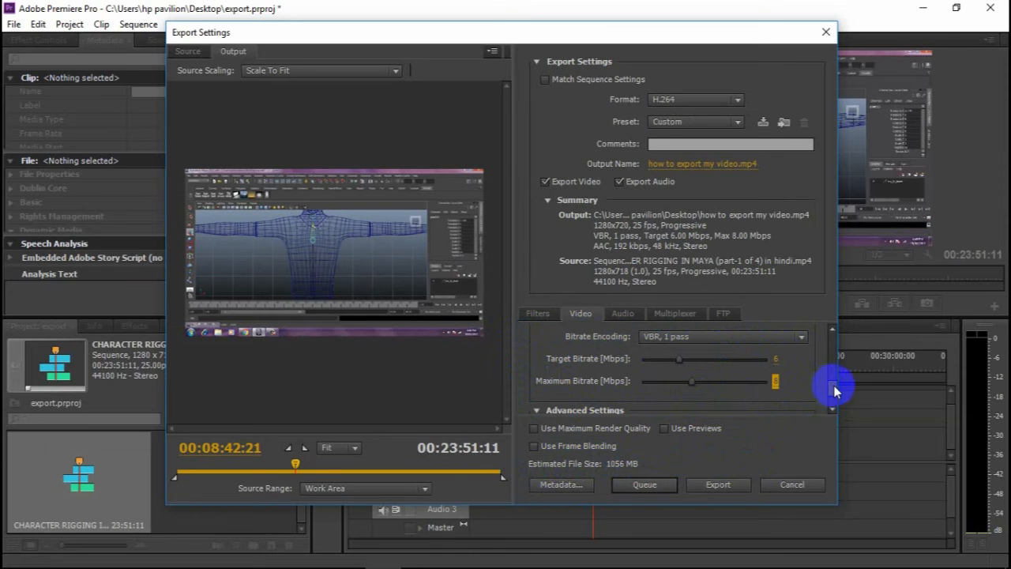
pyautogui.click(833, 408)
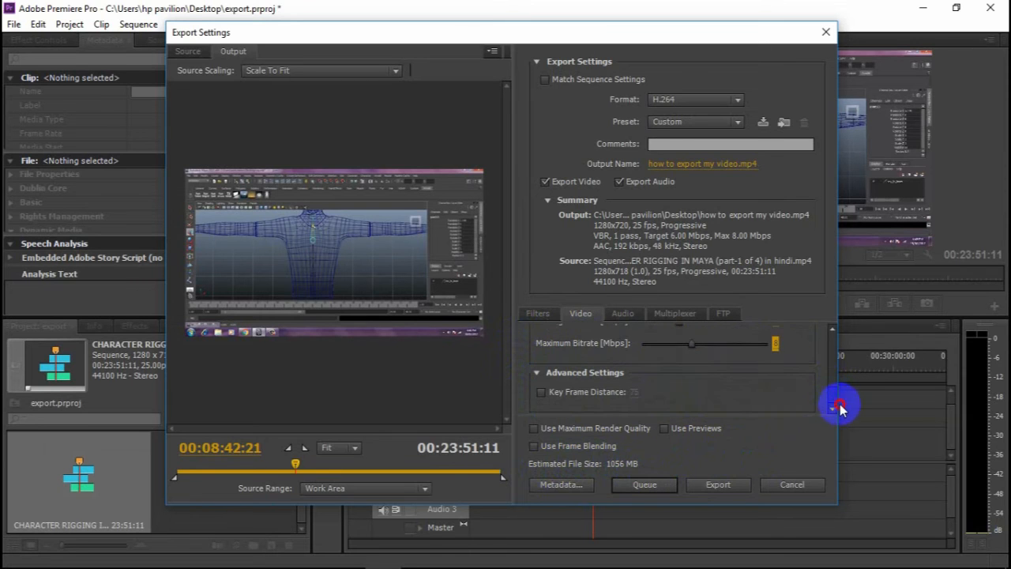
# - Set the export's audio sample rate to 48000 Hz and its channels to Stereo
pyautogui.click(632, 313)
pyautogui.moveTo(835, 348)
pyautogui.mouseDown()
pyautogui.moveTo(841, 400)
pyautogui.moveTo(835, 356)
pyautogui.mouseUp()
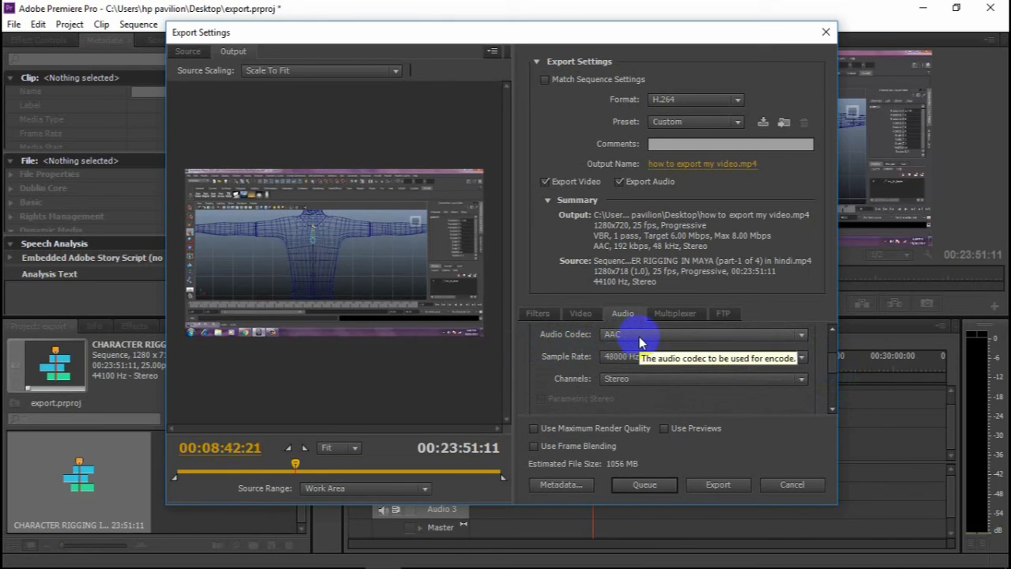
pyautogui.click(739, 357)
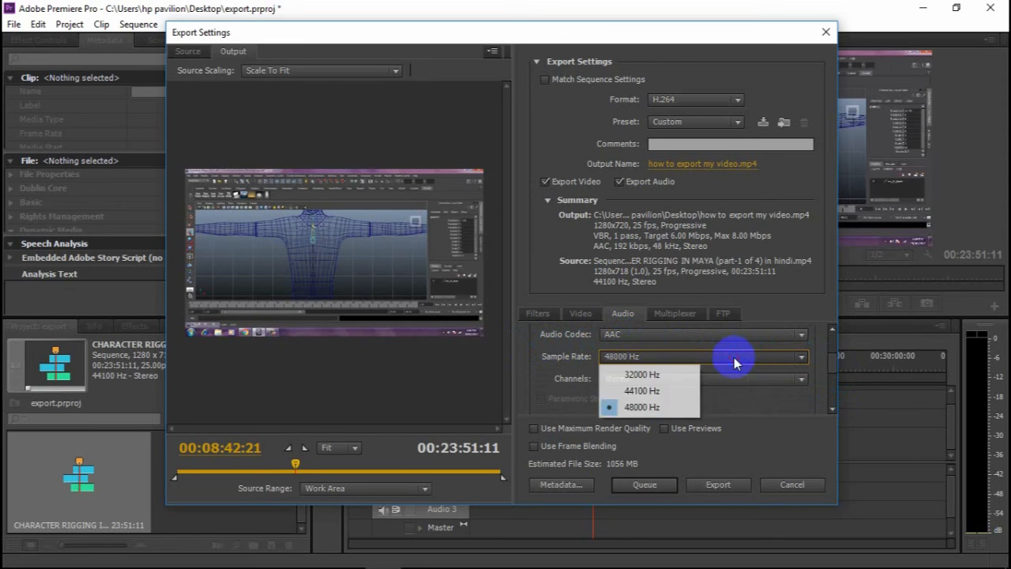
pyautogui.click(663, 412)
pyautogui.click(699, 379)
pyautogui.click(671, 413)
# - Set the export's audio bitrate to 320 kbps
pyautogui.moveTo(832, 361); pyautogui.dragTo(831, 388)
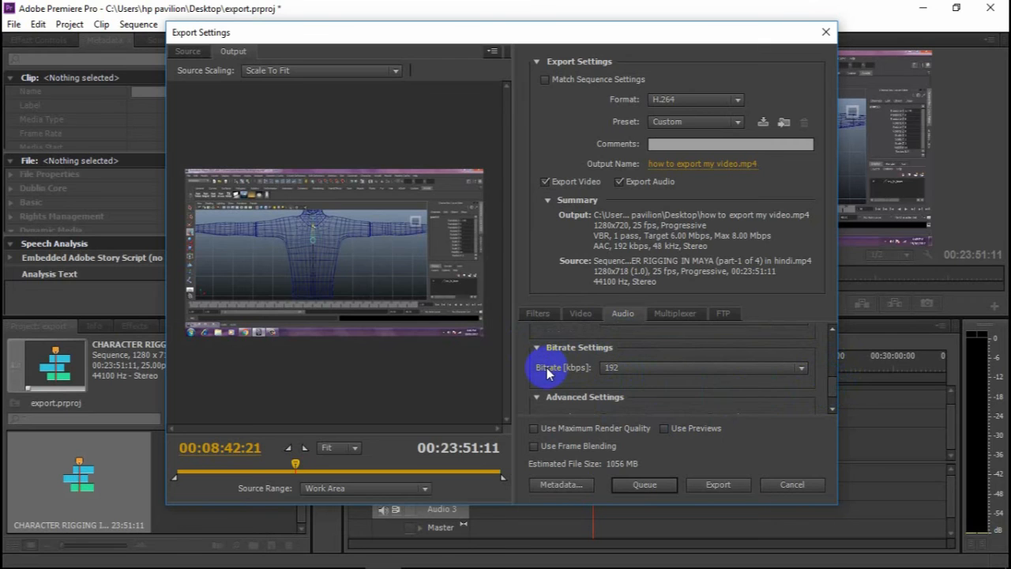
pyautogui.click(644, 367)
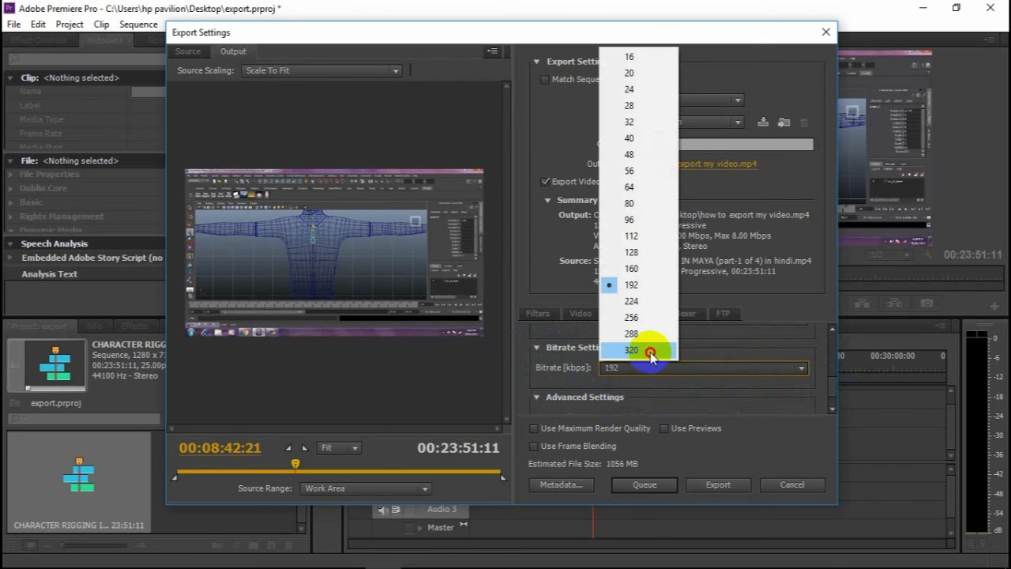
pyautogui.click(650, 355)
pyautogui.moveTo(830, 386); pyautogui.dragTo(835, 403)
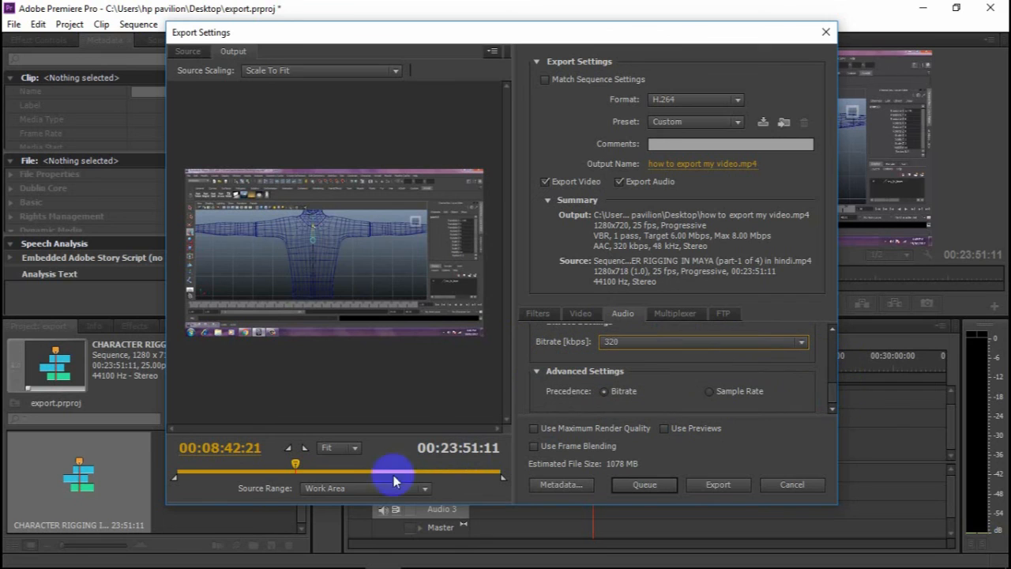
# - Set the export's source range to Sequence In/Out and preview the output at 00:17:46:05
pyautogui.click(332, 495)
pyautogui.click(342, 521)
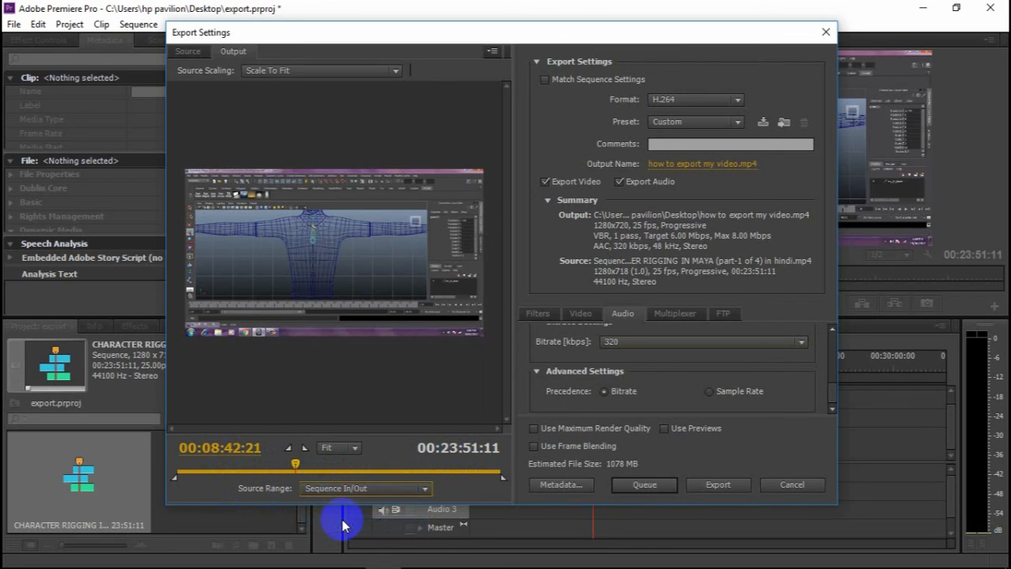
pyautogui.moveTo(295, 464); pyautogui.dragTo(418, 464)
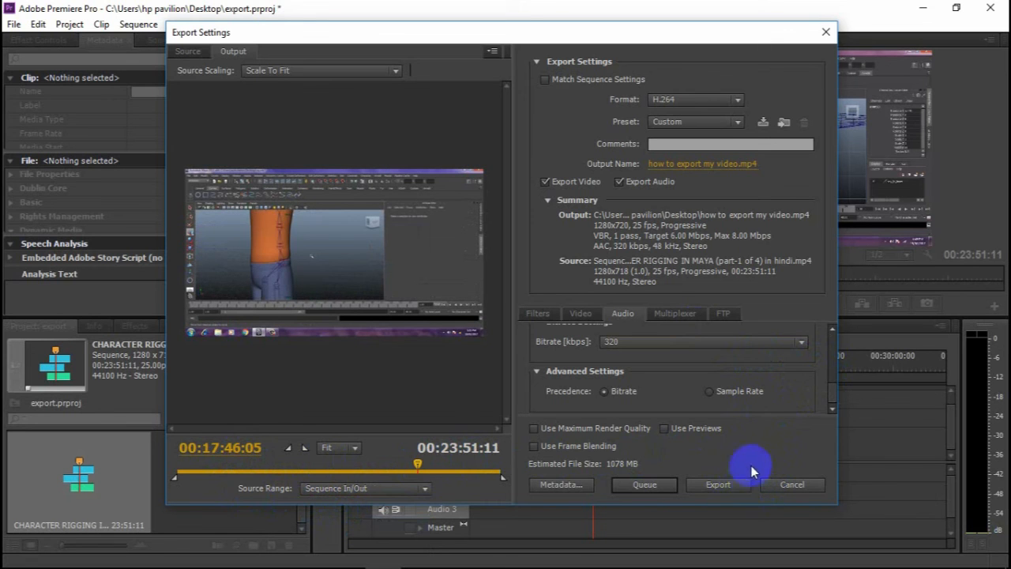
# - Start exporting the sequence with the chosen settings, and cancel the encoding while it is in progress
pyautogui.click(729, 486)
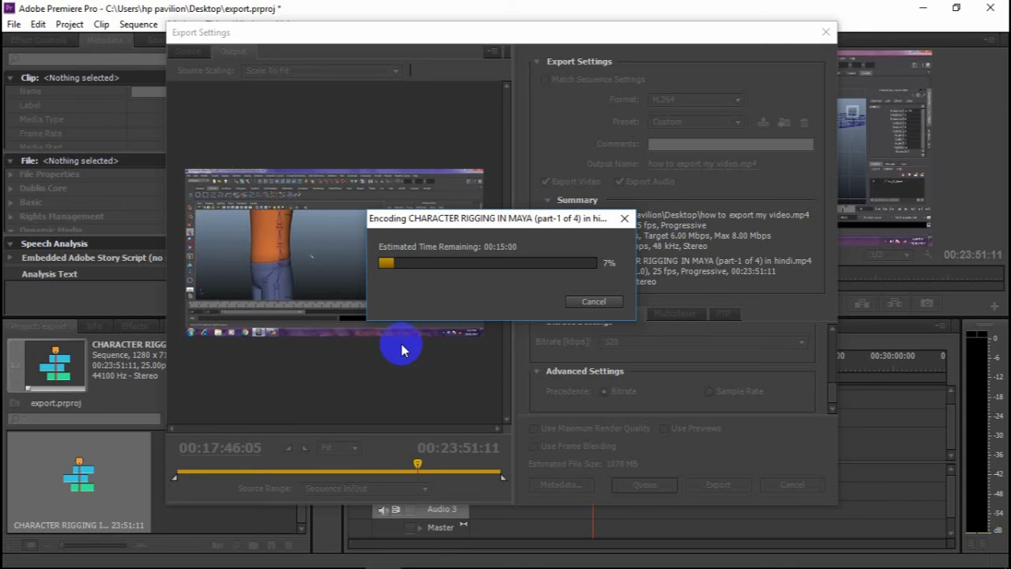
pyautogui.click(609, 303)
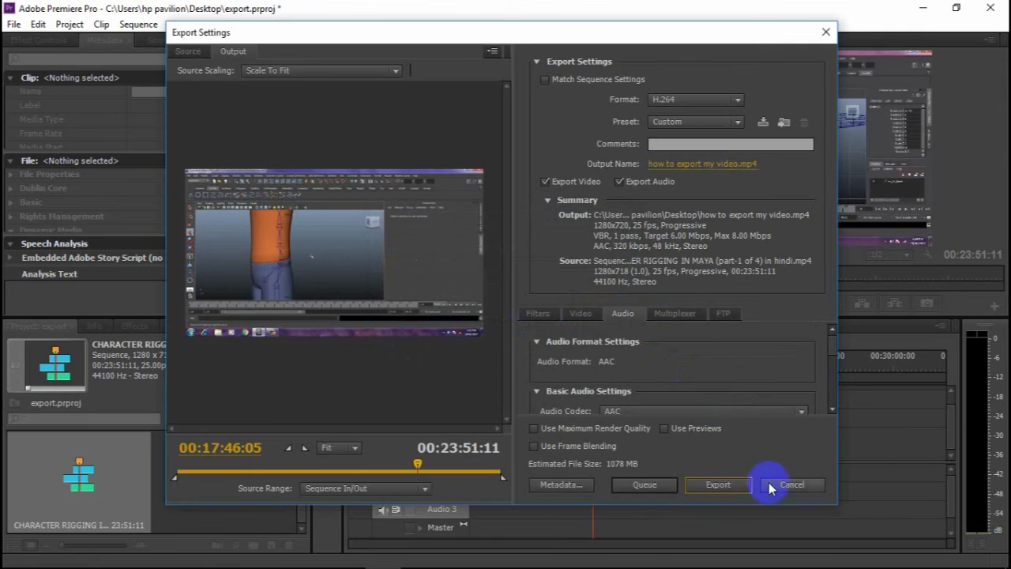